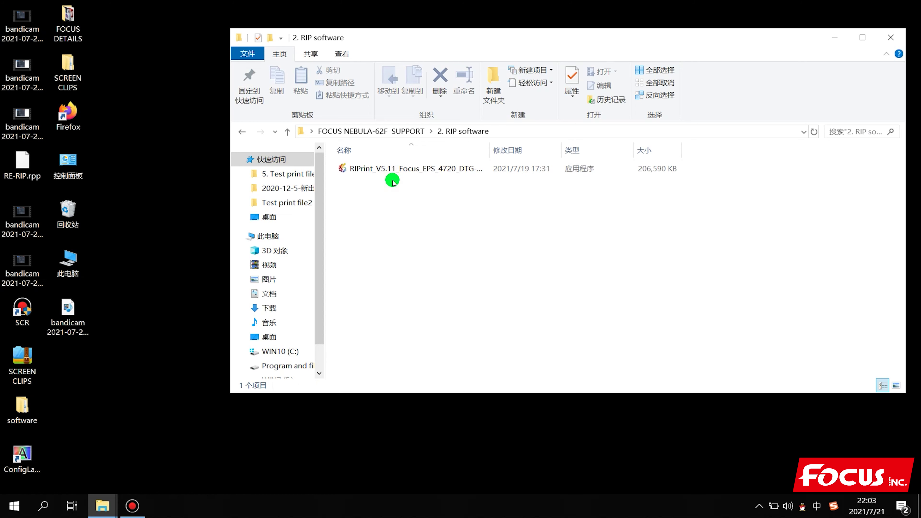
Widen the name column to show the full file name and launch the RIPrint_V5.11_Focus_EPS_4720_DTG-2021-5-25_setup installer in English.
drag(492, 150, 548, 153)
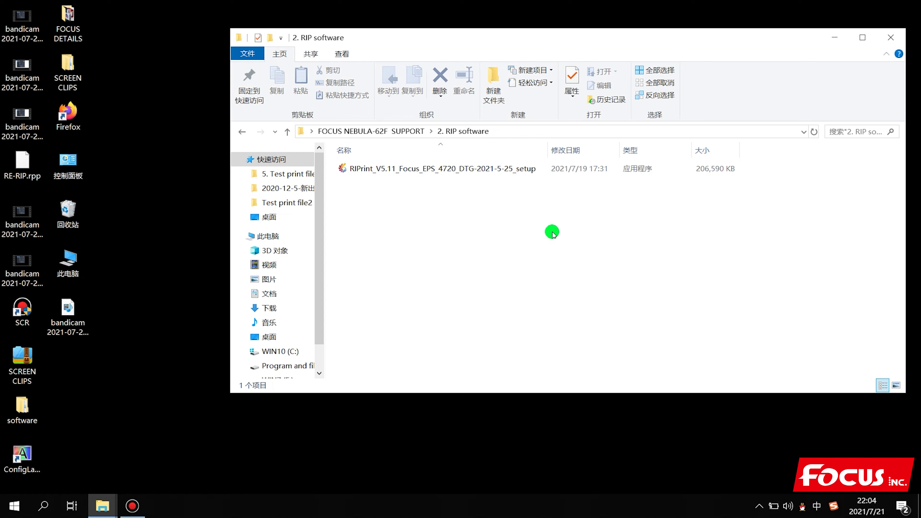
drag(550, 153, 584, 157)
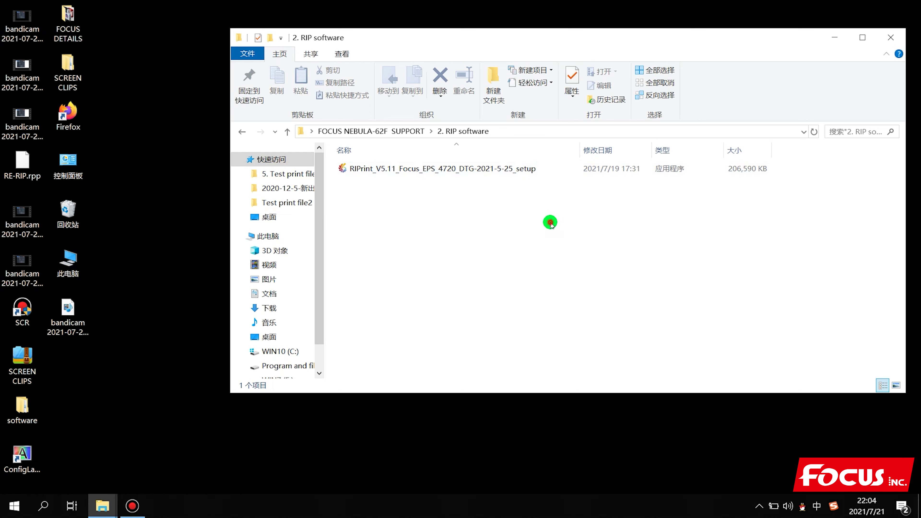
double_click(508, 170)
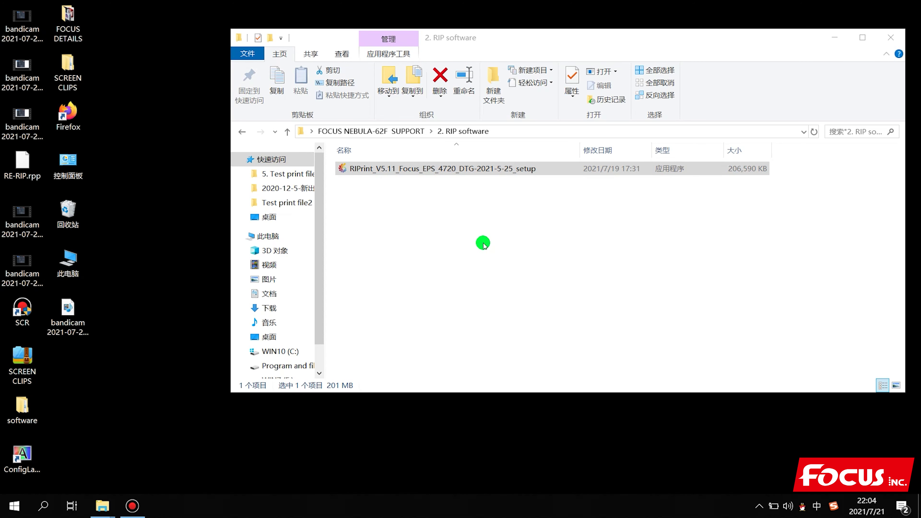
click(474, 256)
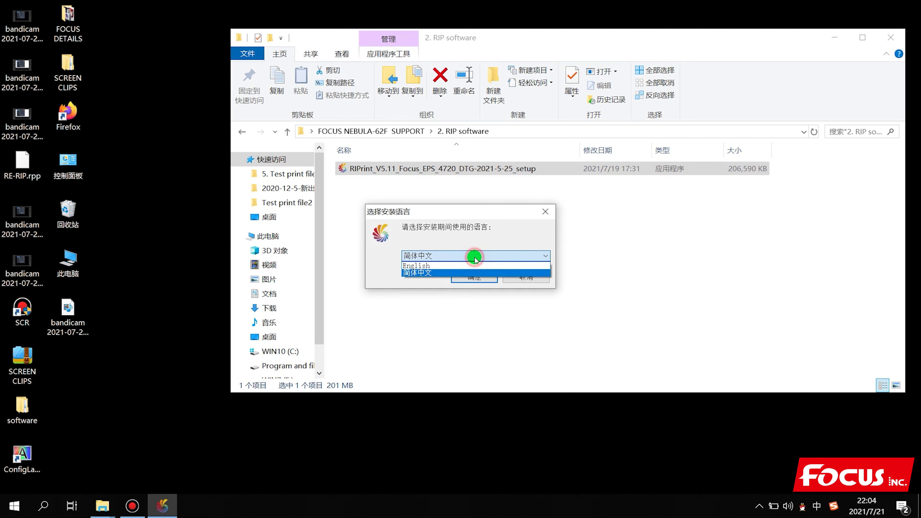
click(463, 268)
click(473, 277)
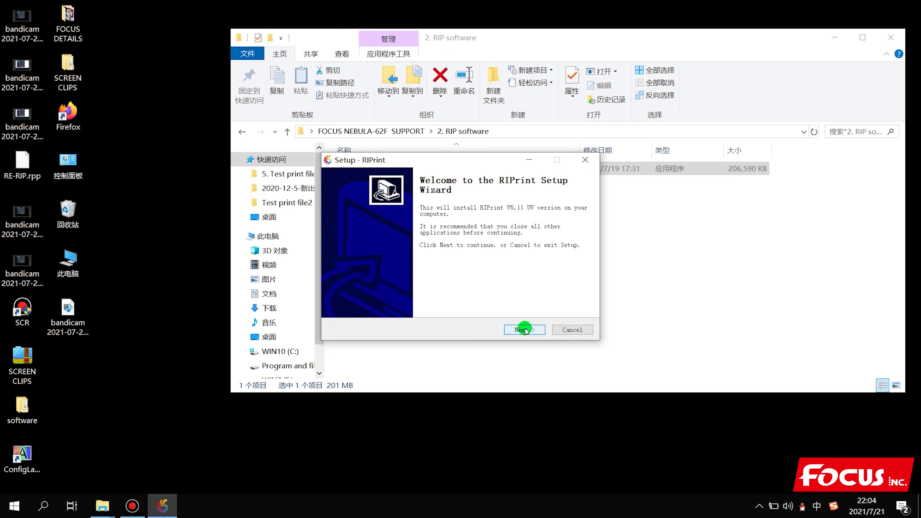
Accept the license agreement and agree to install RIPrint into the existing C:\Program Files (x86)\RIPrint folder.
click(524, 329)
click(420, 301)
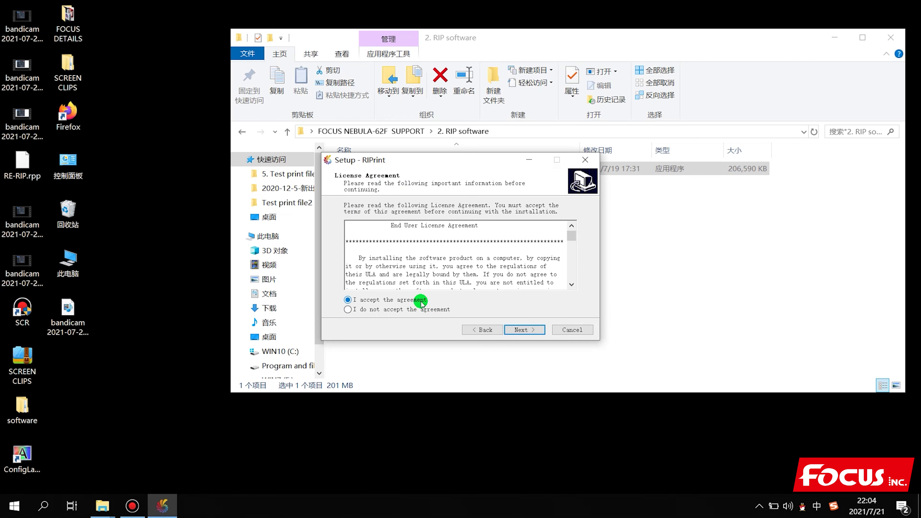
click(523, 330)
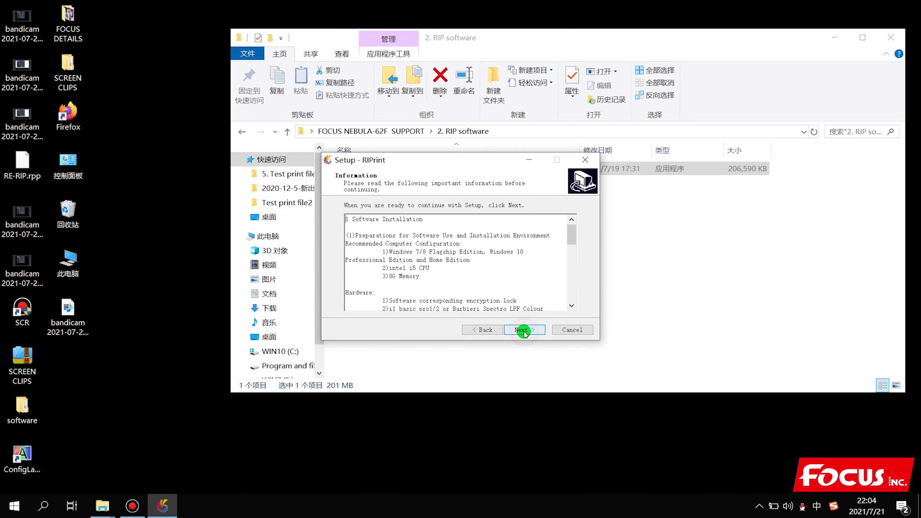
click(525, 330)
click(525, 330)
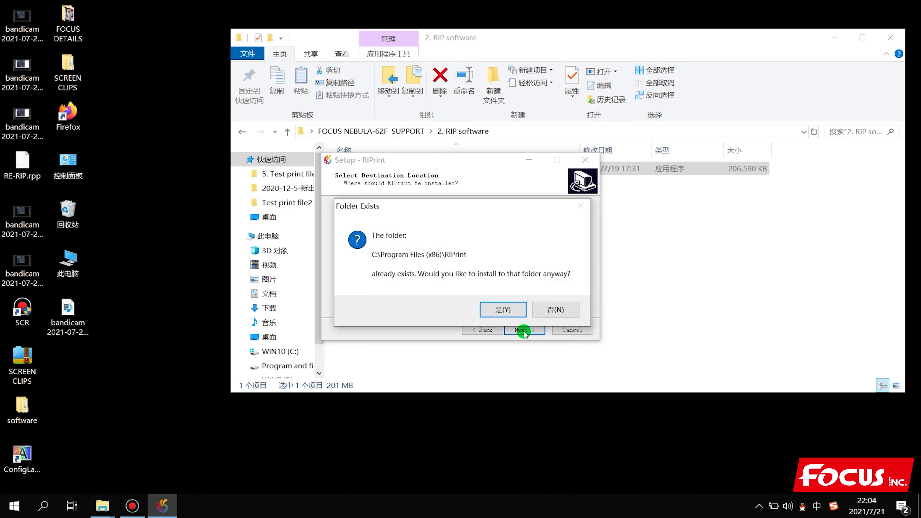
click(504, 311)
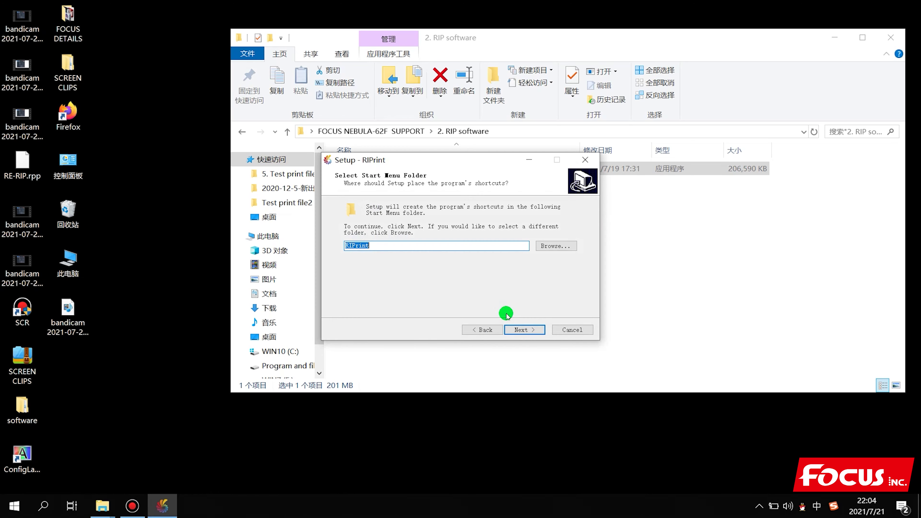
Keep RIPrint as the Start Menu folder and start the installation with the default options.
click(524, 330)
click(525, 329)
click(525, 329)
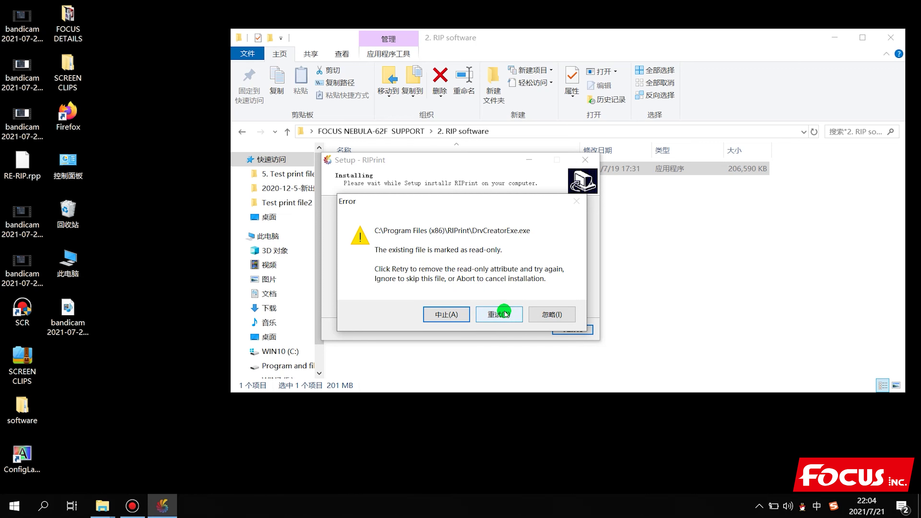
Skip the existing read-only files, including DrvCreatorExe.exe and RIPrint.exe, so the installation continues.
click(553, 315)
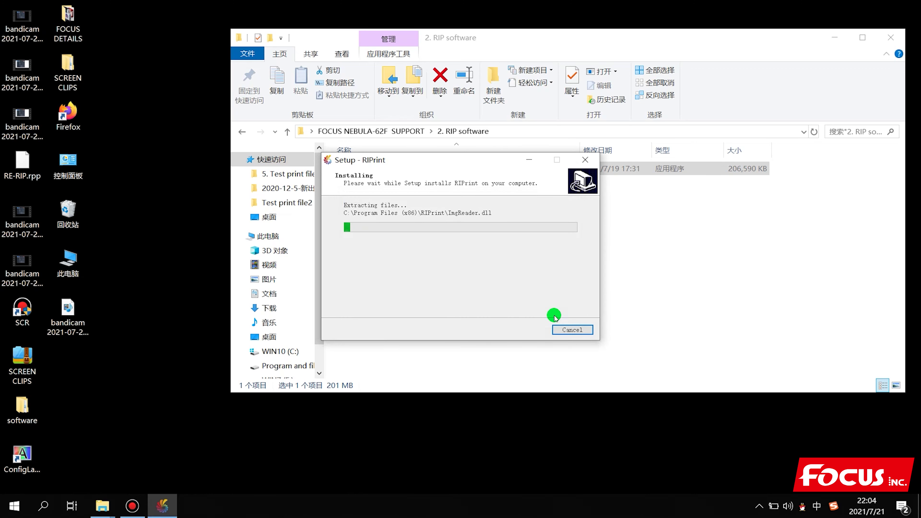
click(554, 316)
click(554, 315)
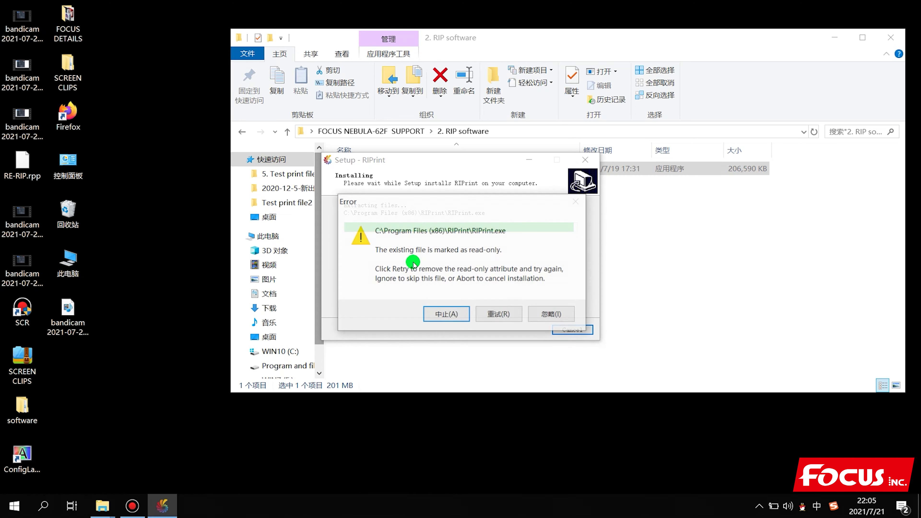
click(556, 315)
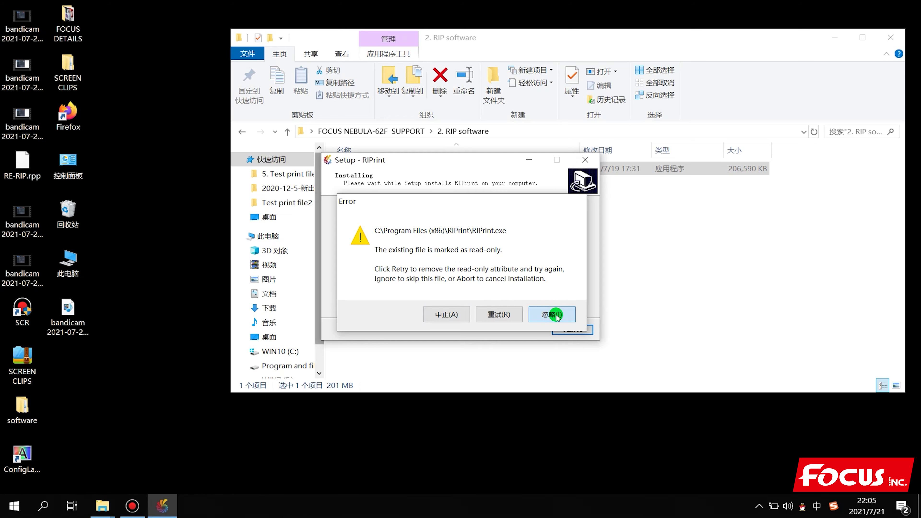
click(557, 316)
click(556, 315)
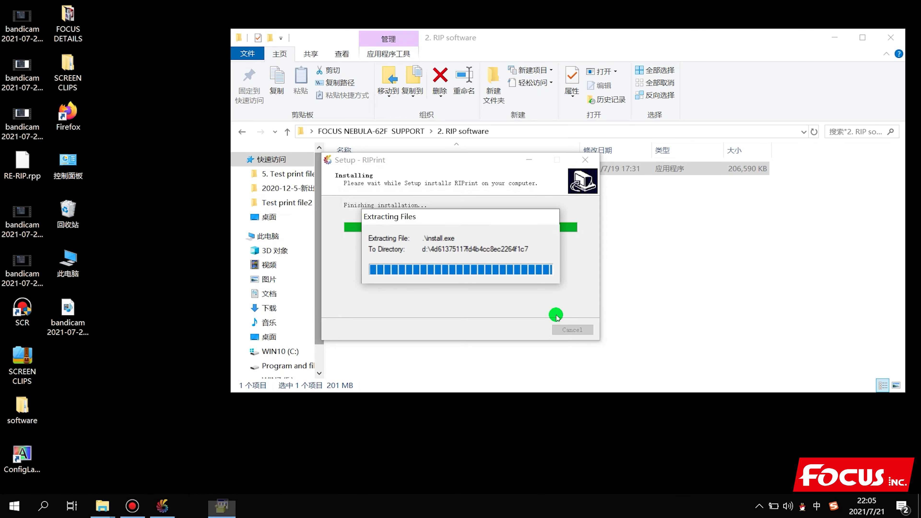
Repair the Microsoft Visual C++ 2008 and 2010 x86 Redistributables and finish the RIPrint setup.
click(346, 214)
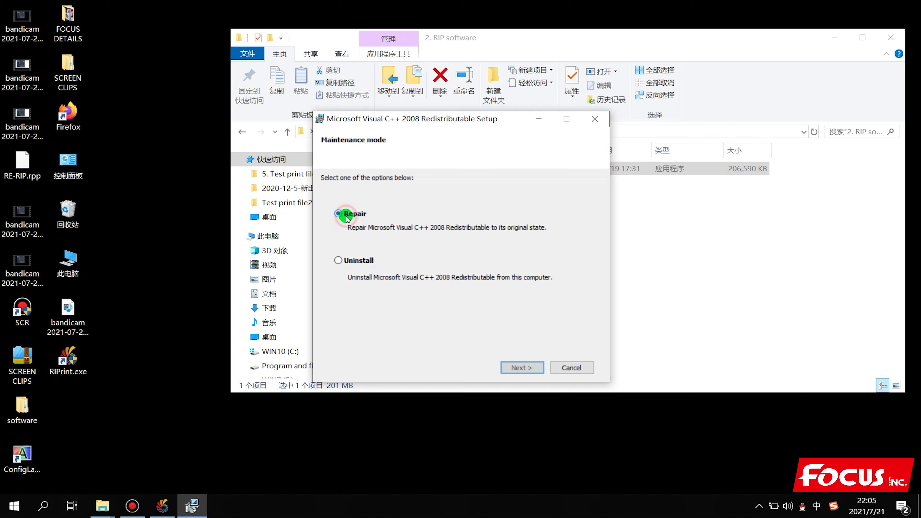
click(523, 370)
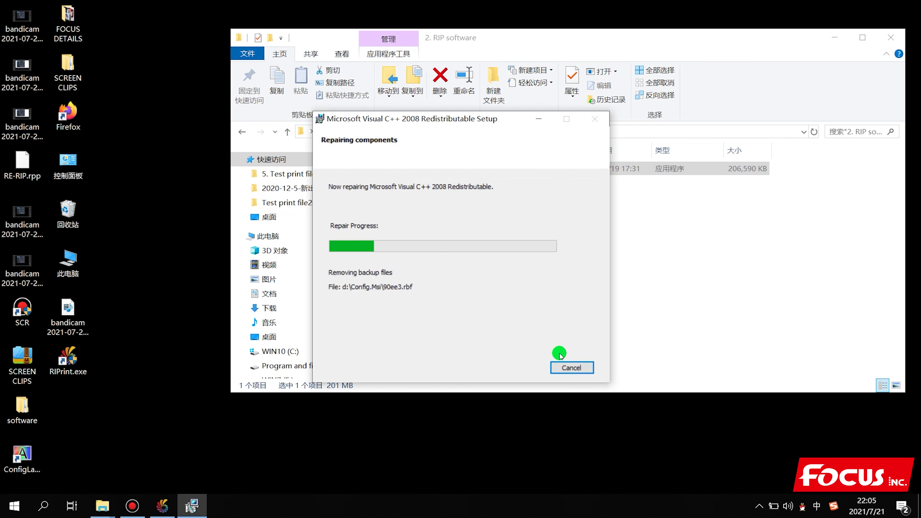
click(570, 369)
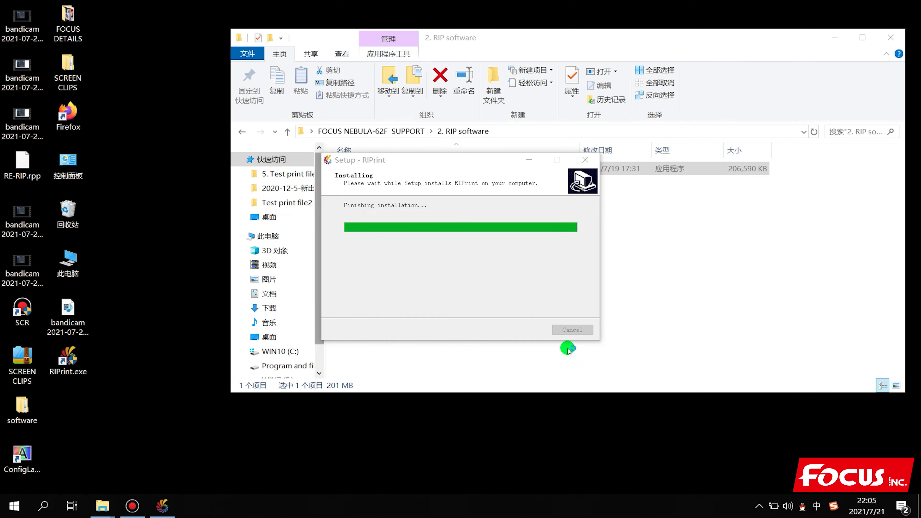
click(525, 380)
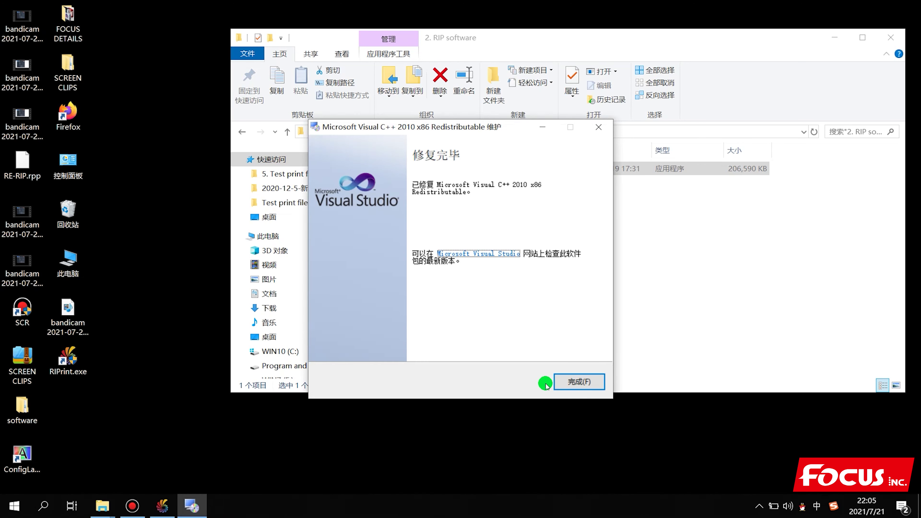
click(571, 381)
click(525, 330)
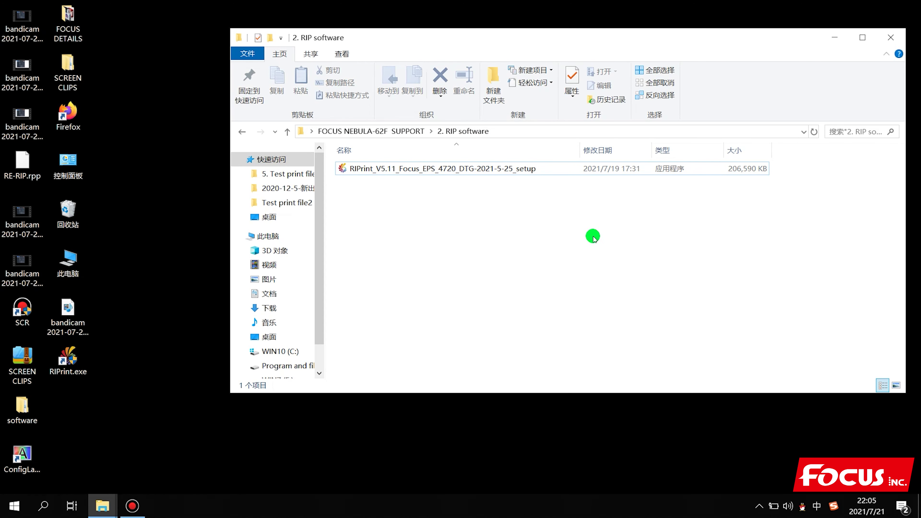
Minimize the folder window, move the RIPrint.exe shortcut to the middle of the desktop, and launch it.
click(835, 38)
click(429, 376)
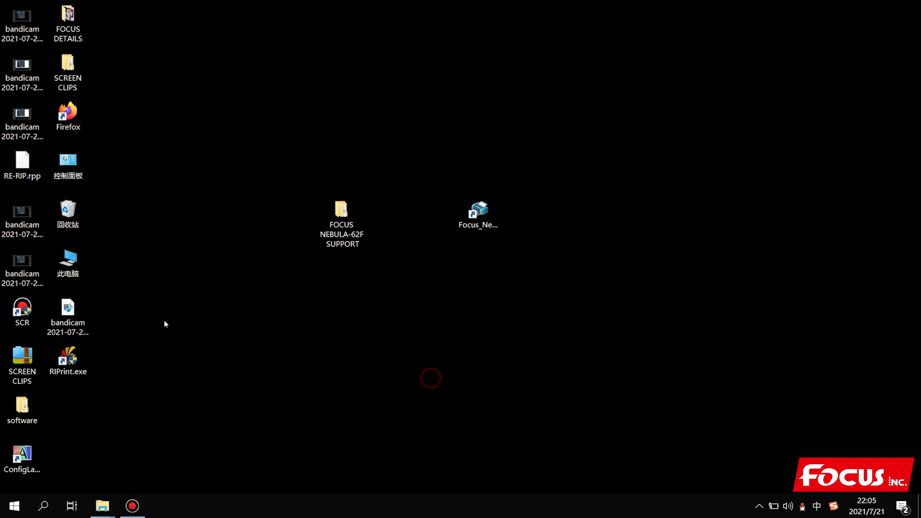
drag(68, 357, 515, 303)
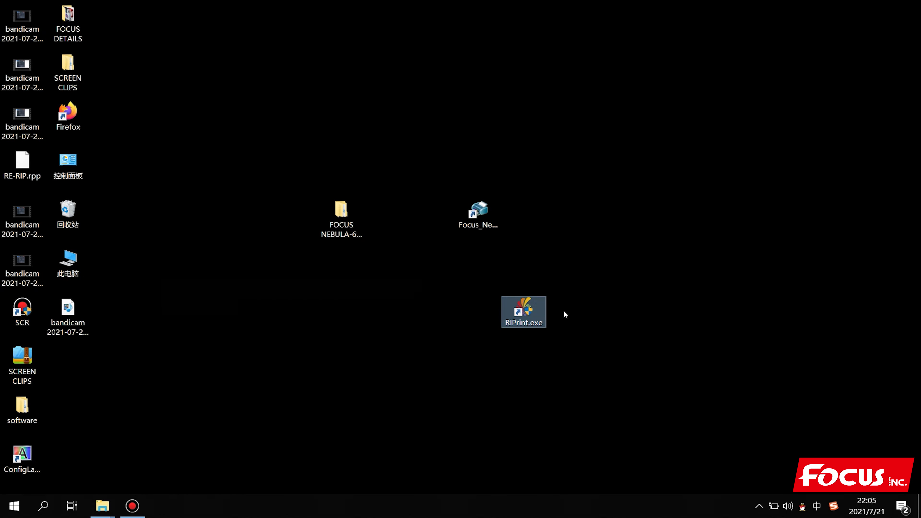
click(533, 311)
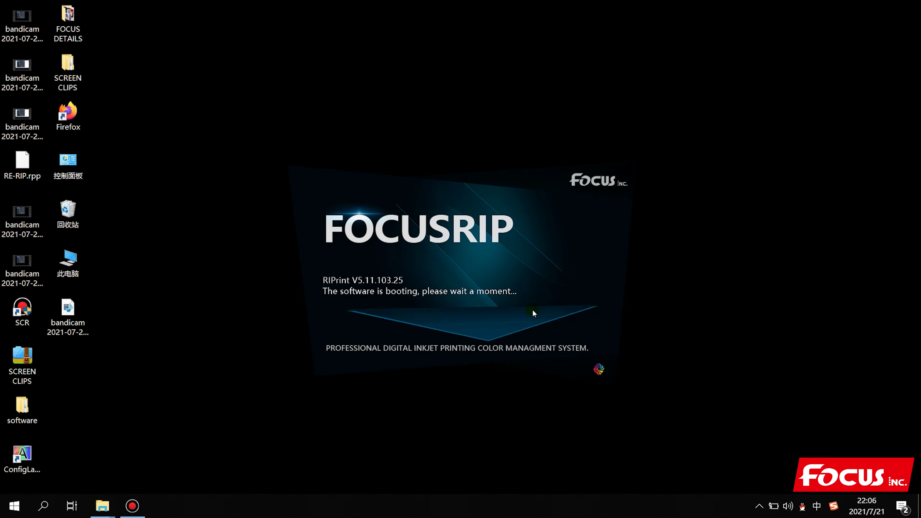
click(533, 311)
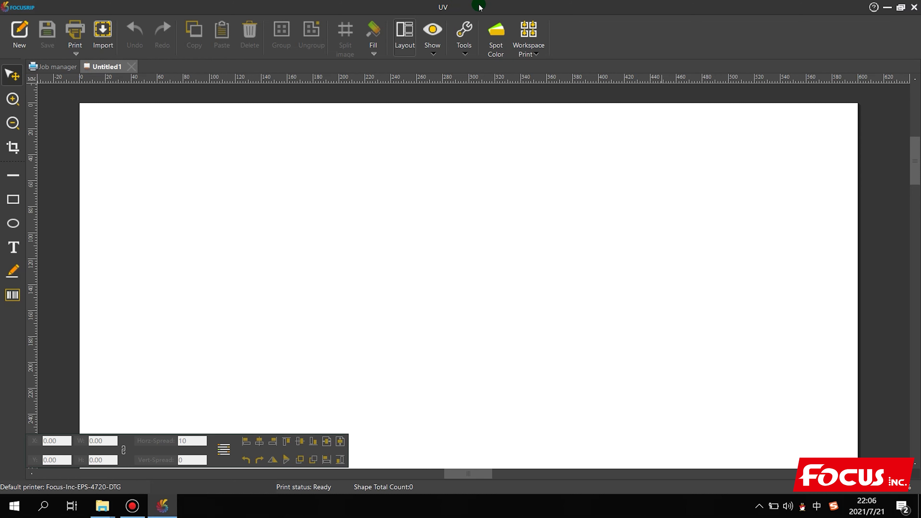
Check in the printer settings that EPS-4720-DTG is the default printer, and close the settings.
click(292, 229)
click(19, 11)
click(20, 11)
click(20, 11)
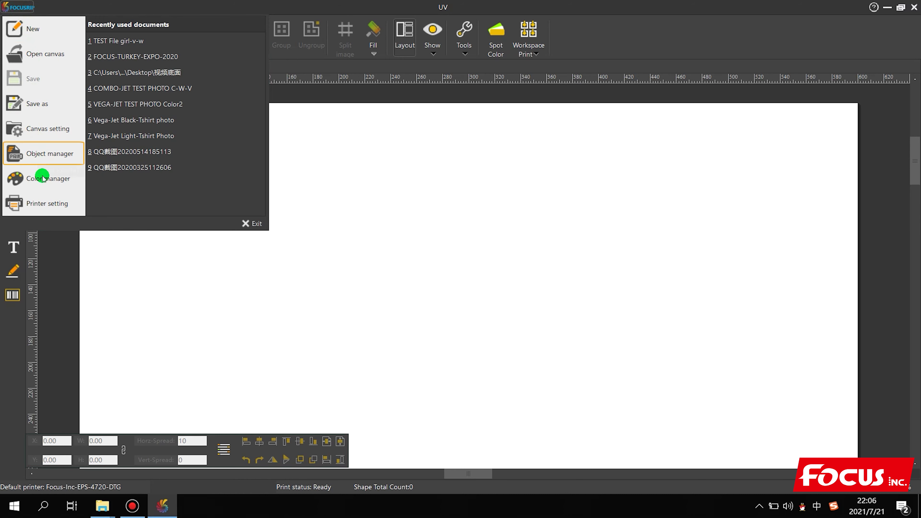
click(45, 204)
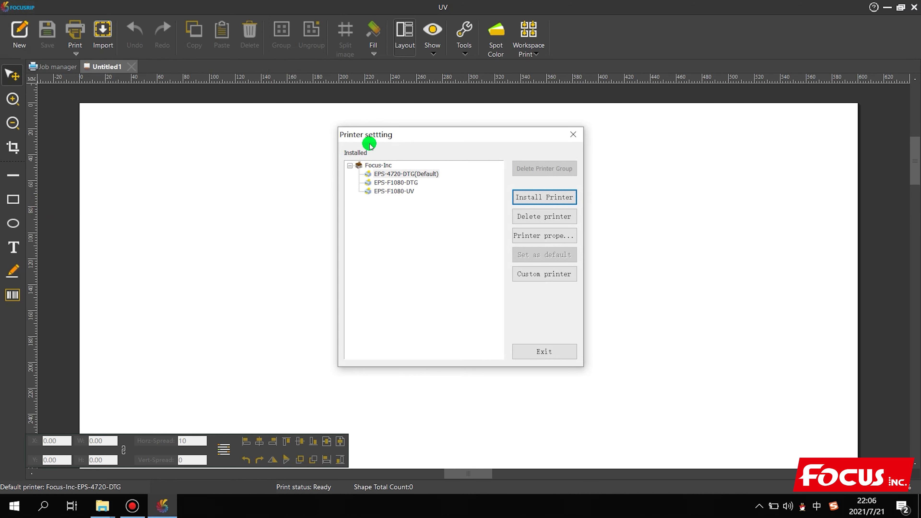
click(415, 175)
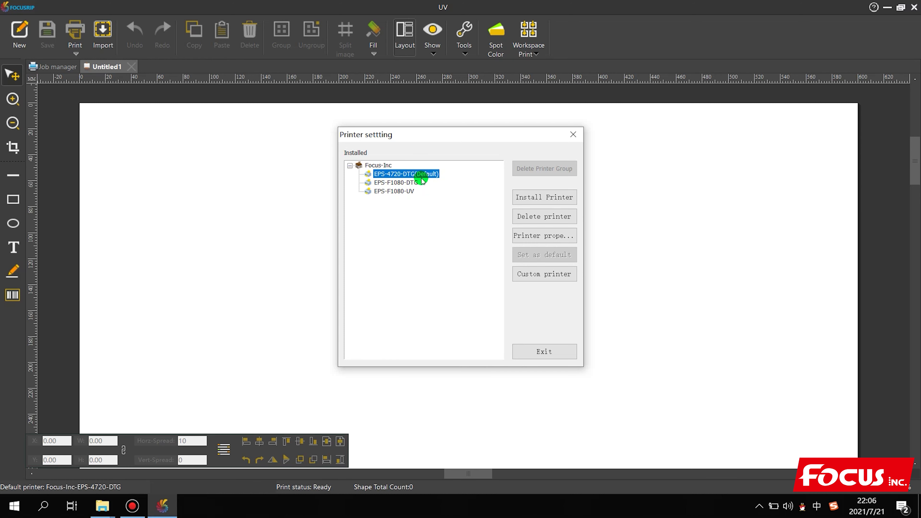
click(550, 354)
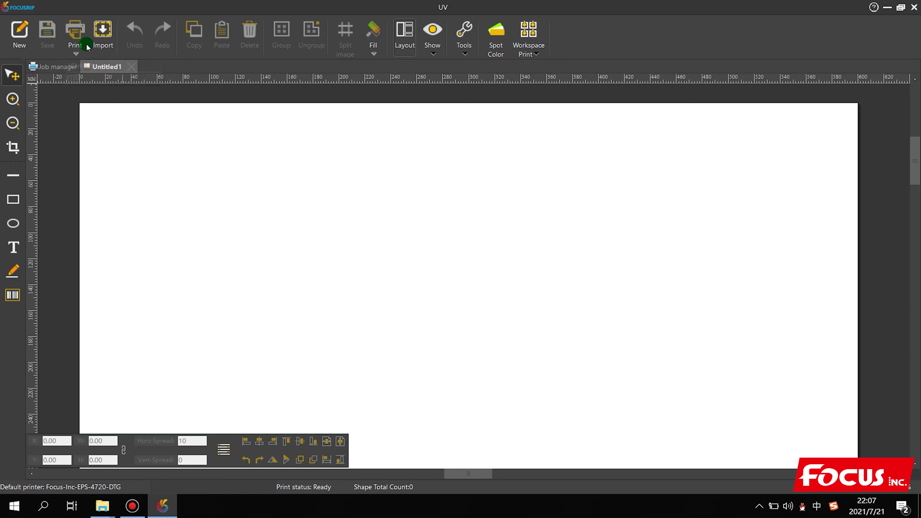